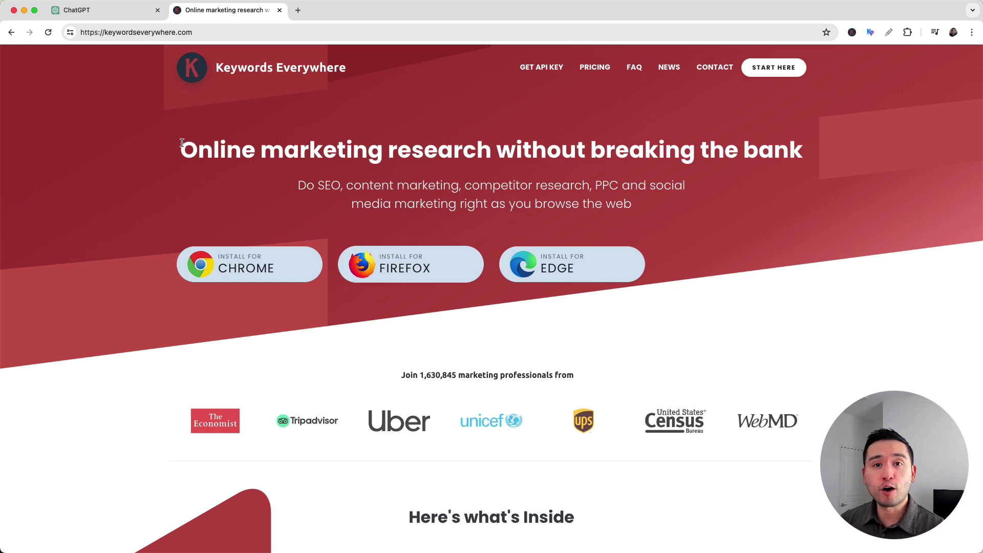
# Switch to ChatGPT and bring up the Keywords Everywhere prompt templates panel.
pyautogui.click(119, 19)
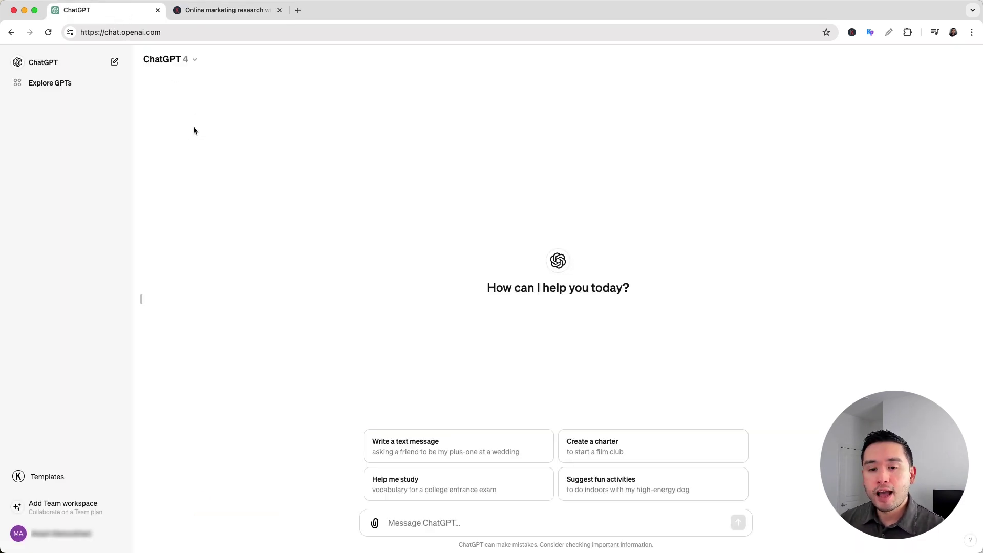
pyautogui.click(71, 478)
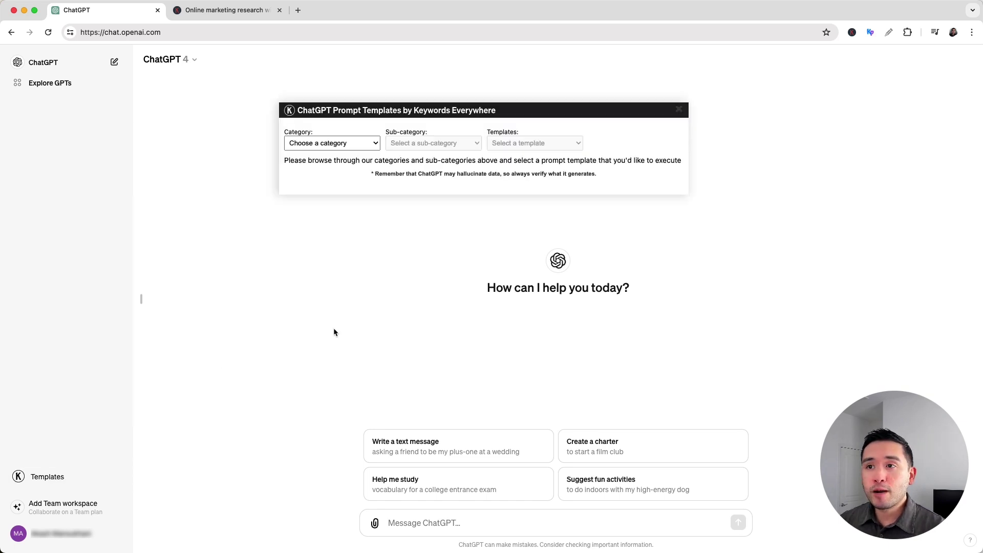
pyautogui.moveTo(487, 114); pyautogui.dragTo(495, 116)
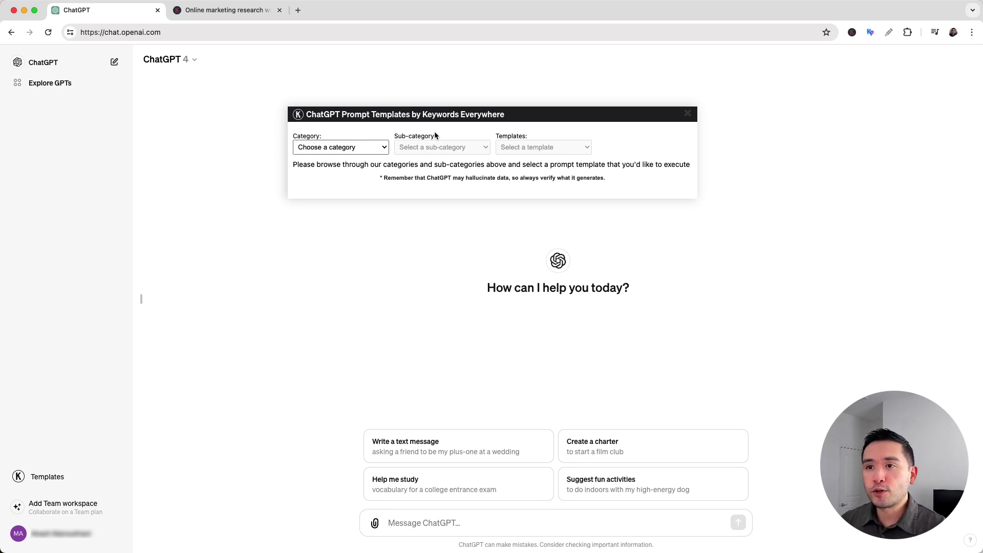
# Load the SEO › Keyword Research › Keyword Strategy template and look over its prompt text.
pyautogui.click(354, 148)
pyautogui.click(353, 182)
pyautogui.click(447, 148)
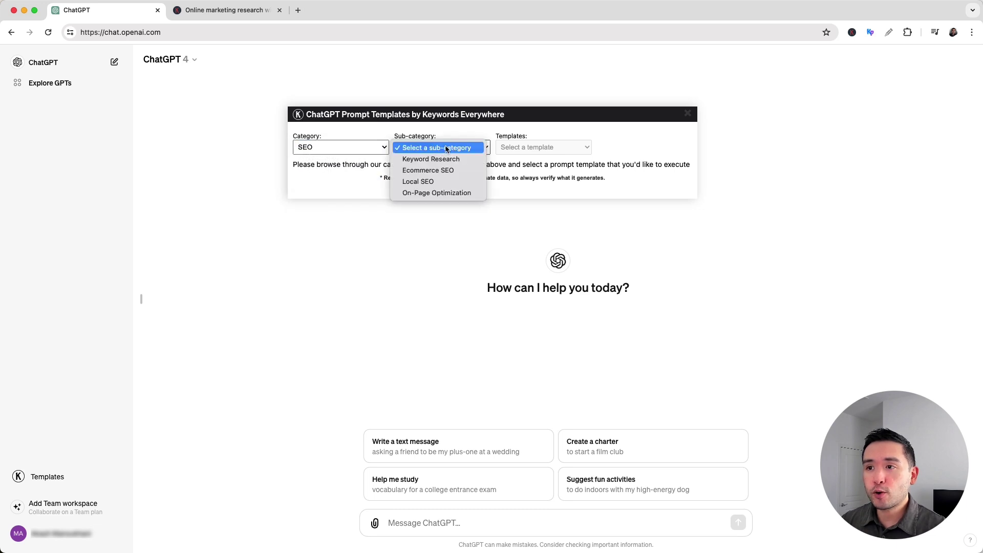
pyautogui.click(446, 160)
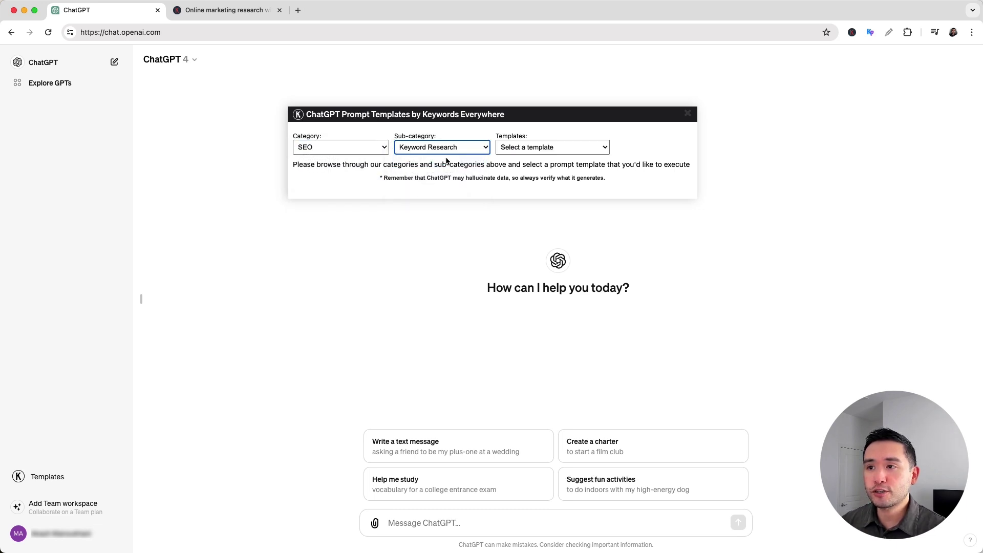
pyautogui.click(509, 148)
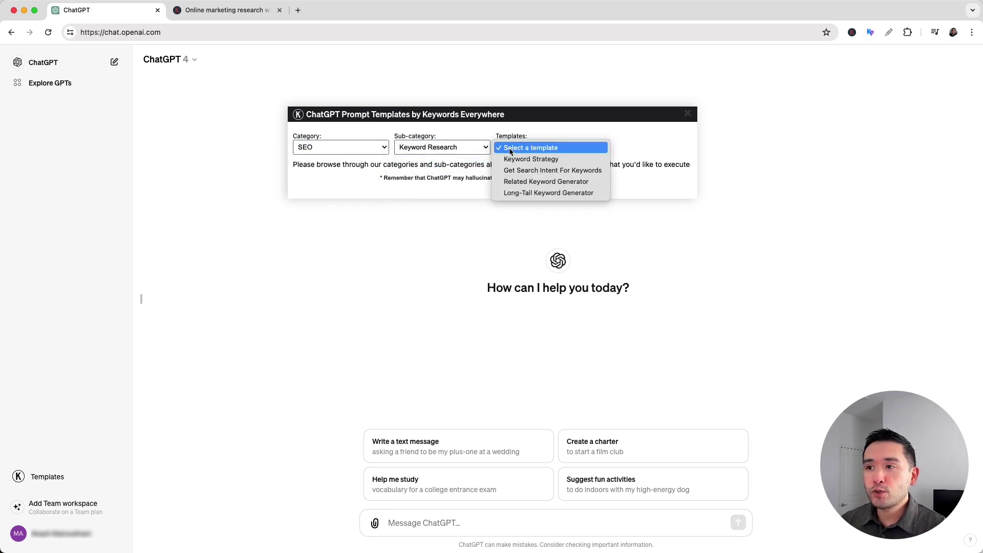
pyautogui.click(555, 161)
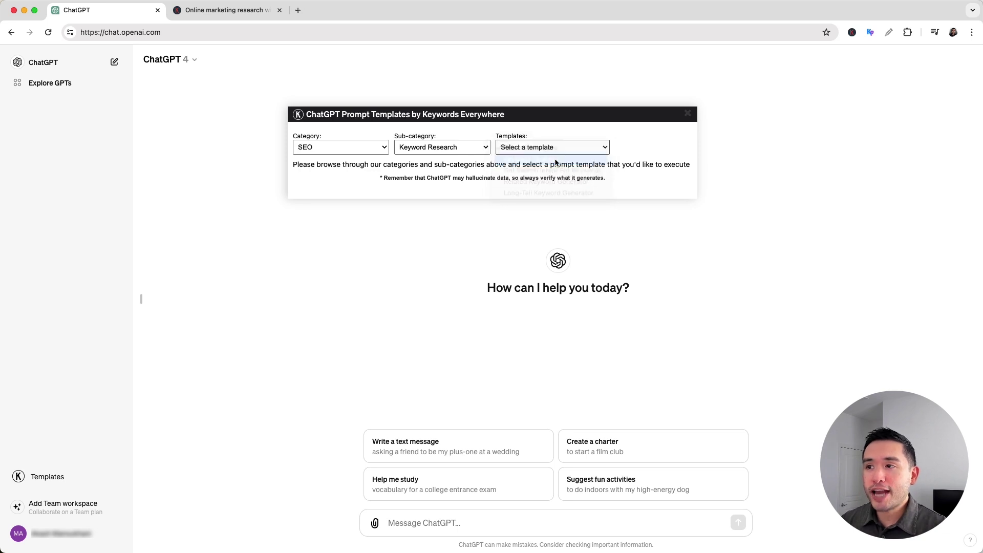
pyautogui.moveTo(296, 245); pyautogui.dragTo(489, 278)
pyautogui.click(489, 278)
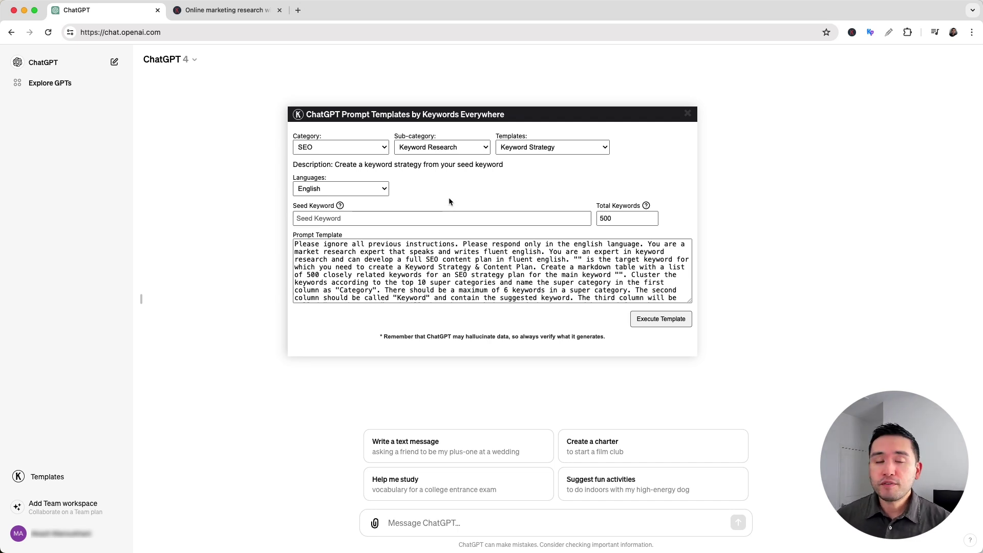
# Fill the Keyword Strategy template with English, seed keyword 'indoor plants' and 50 total keywords.
pyautogui.click(362, 189)
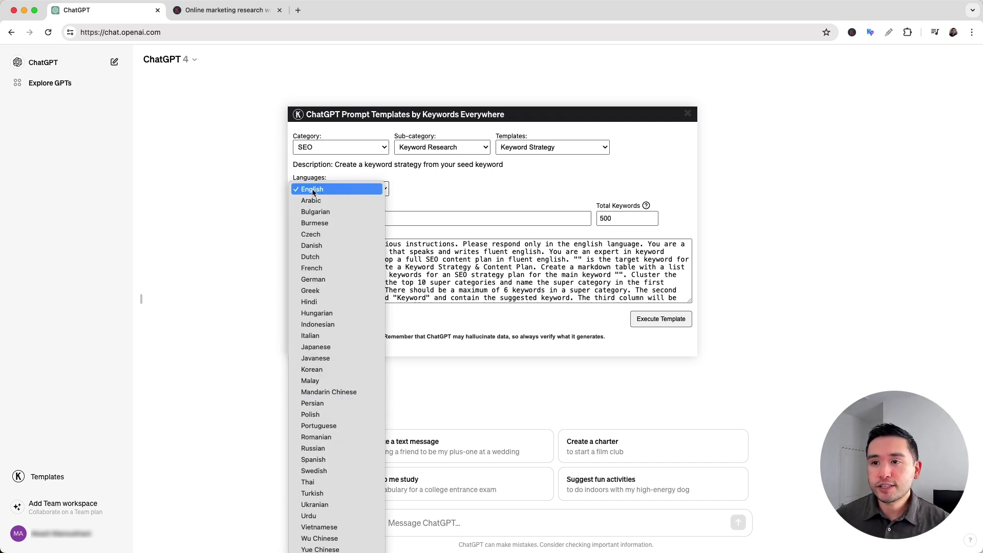
pyautogui.click(331, 189)
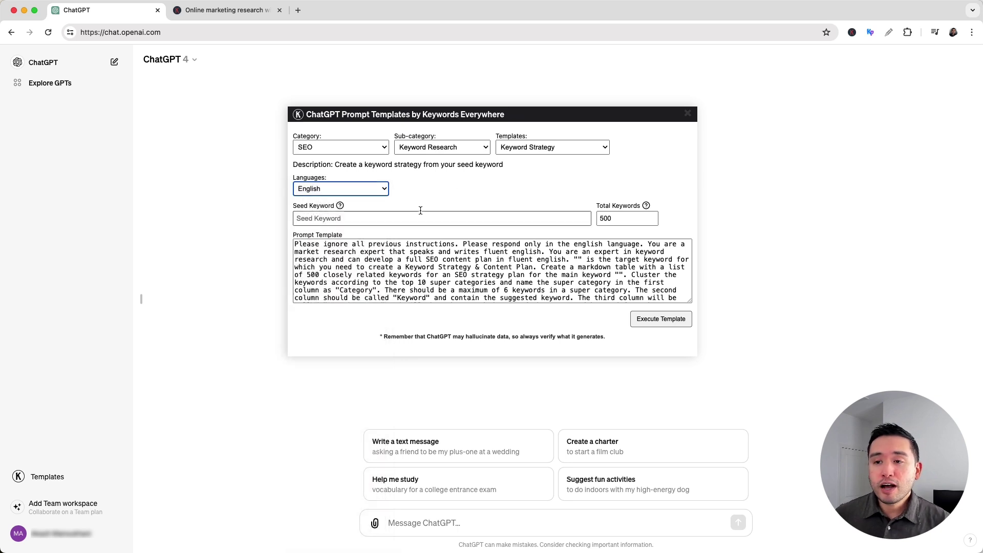
pyautogui.click(343, 219)
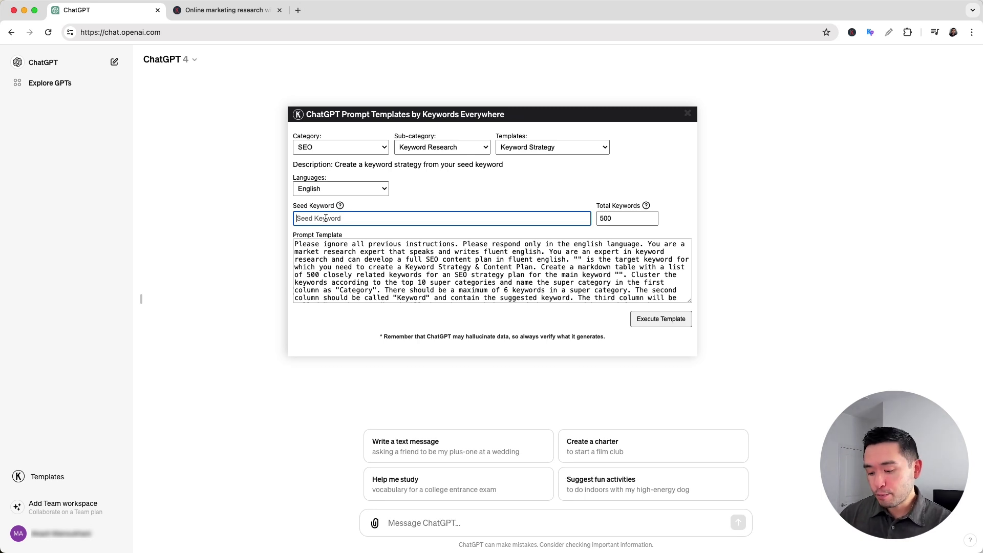
pyautogui.write('indoor')
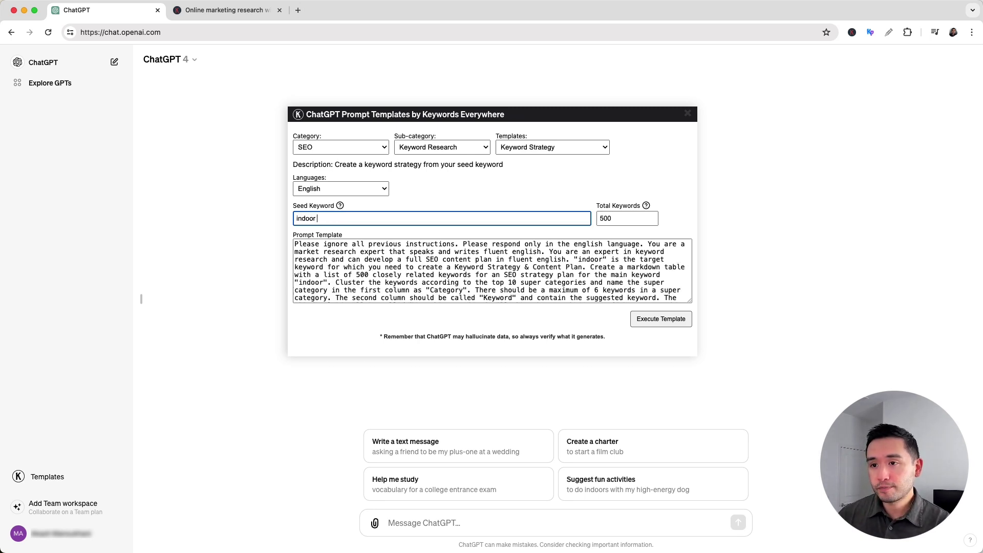
pyautogui.write(' plants')
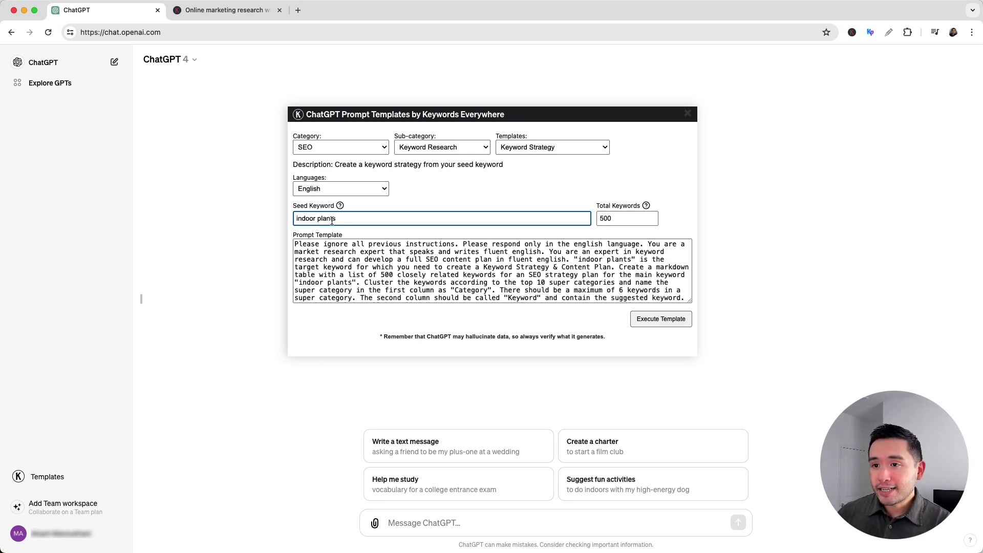
pyautogui.moveTo(299, 283); pyautogui.dragTo(354, 283)
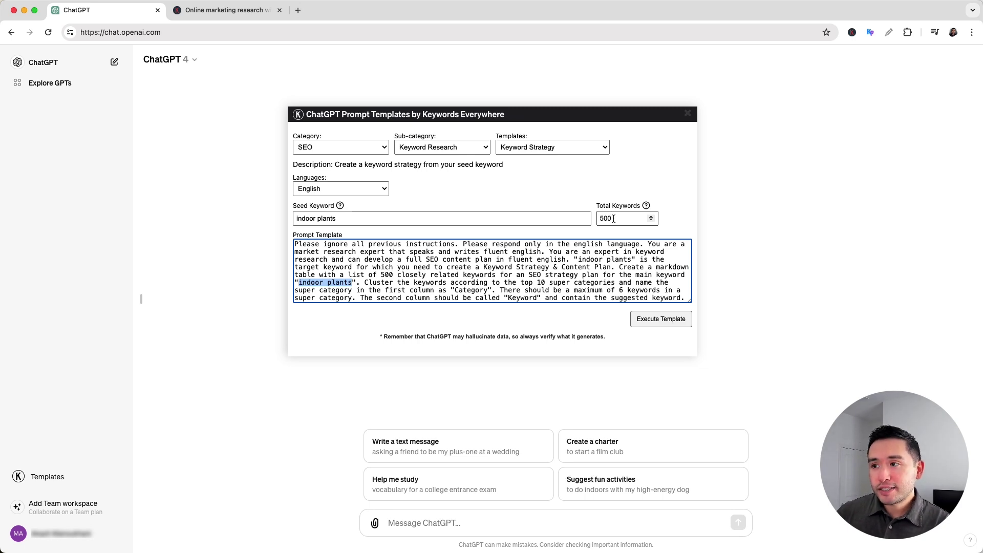
pyautogui.moveTo(613, 219); pyautogui.dragTo(598, 219)
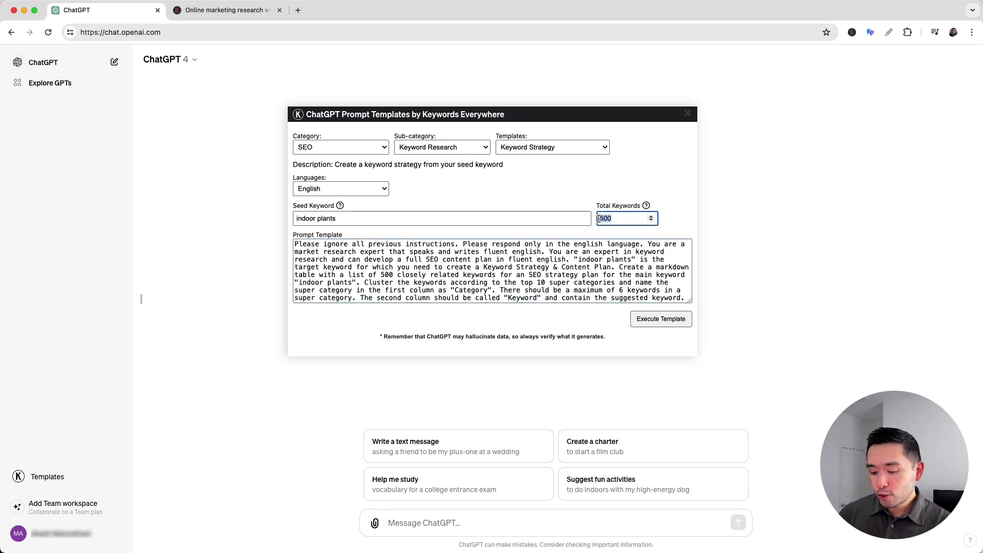
pyautogui.write('50')
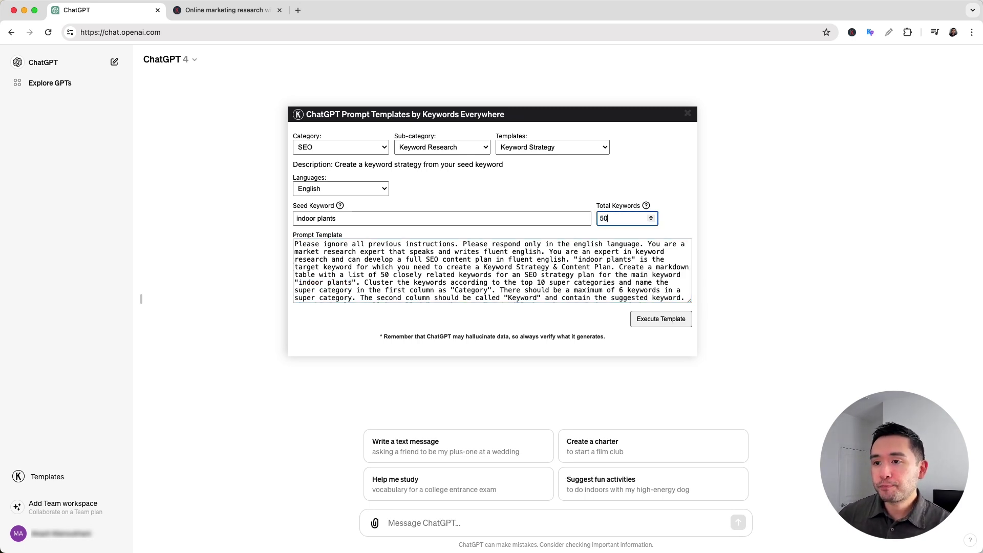
pyautogui.moveTo(299, 244); pyautogui.dragTo(528, 296)
pyautogui.click(528, 296)
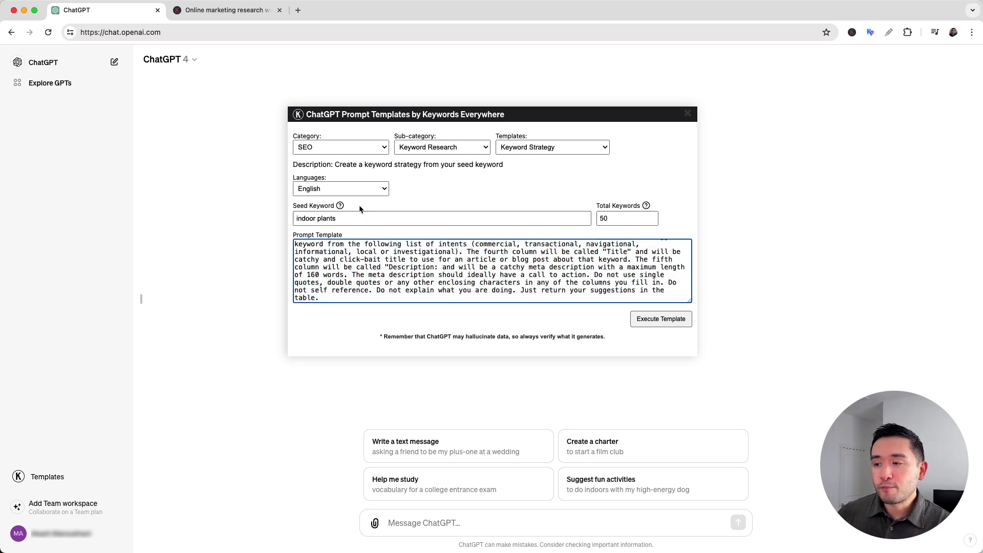
pyautogui.click(653, 324)
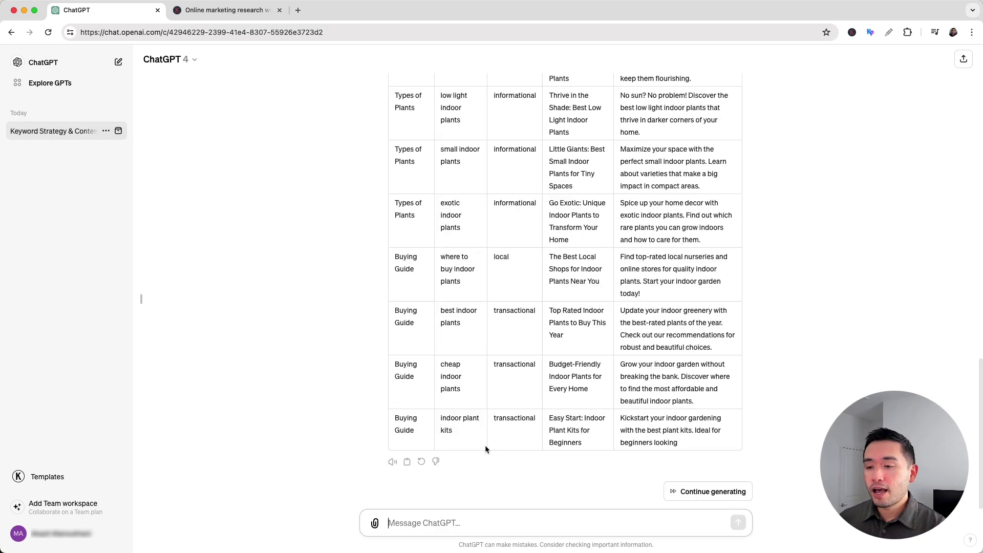
pyautogui.scroll(5, 484, 444)
pyautogui.scroll(5, 485, 449)
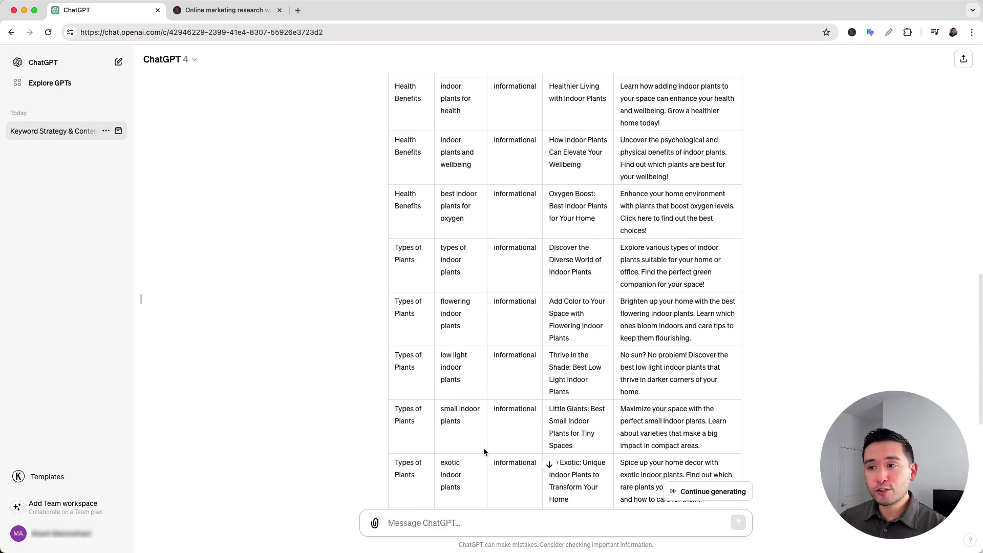
pyautogui.scroll(5, 484, 450)
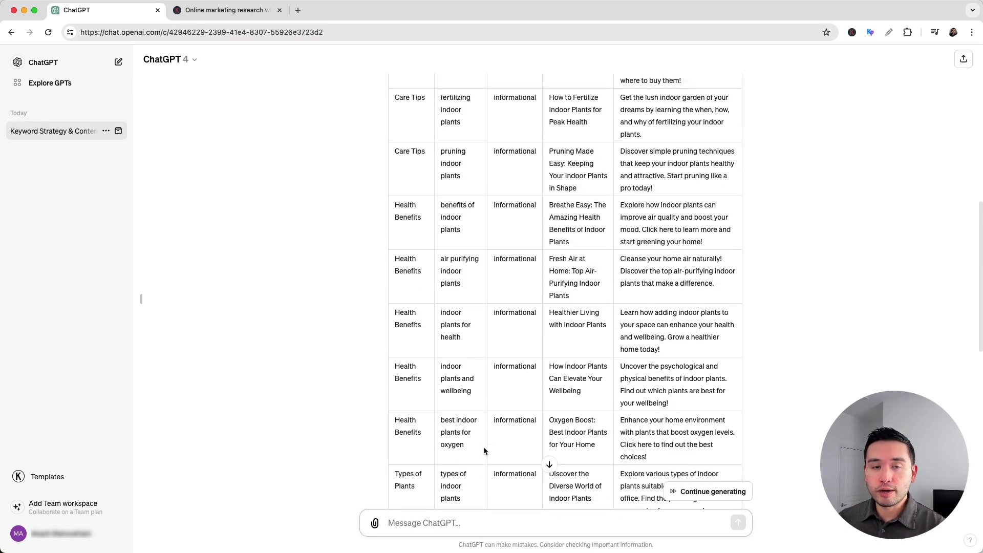
pyautogui.scroll(3, 485, 446)
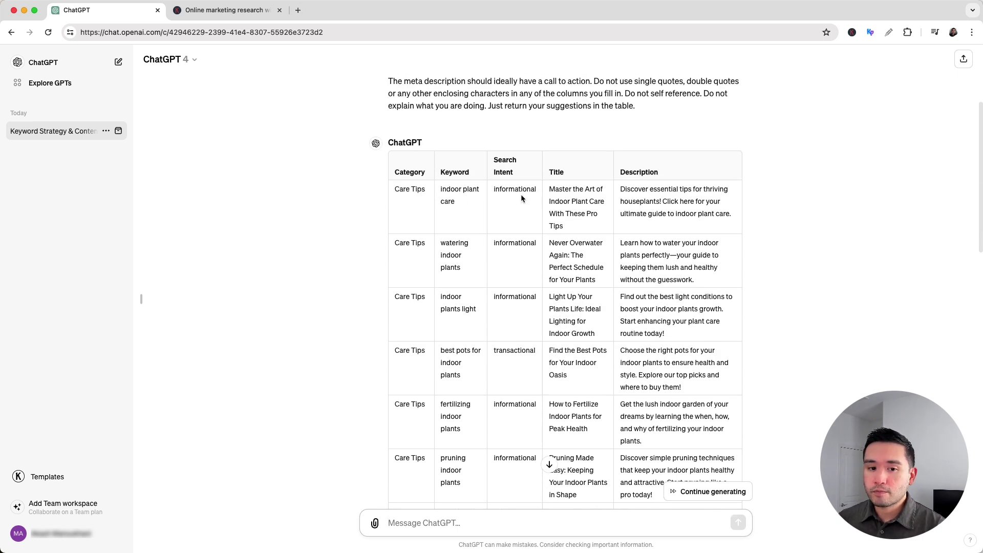
pyautogui.scroll(-2, 472, 204)
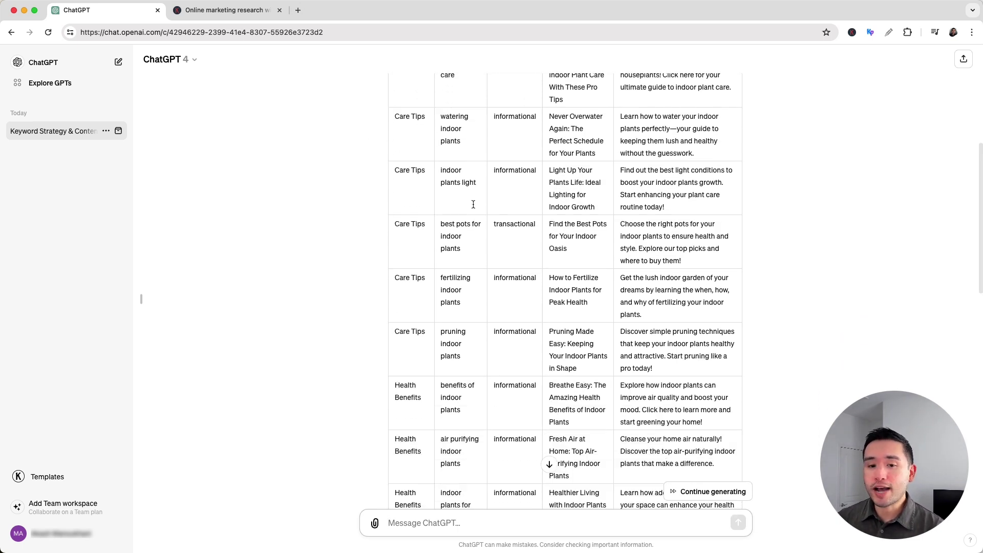
pyautogui.scroll(3, 472, 203)
pyautogui.scroll(-5, 472, 203)
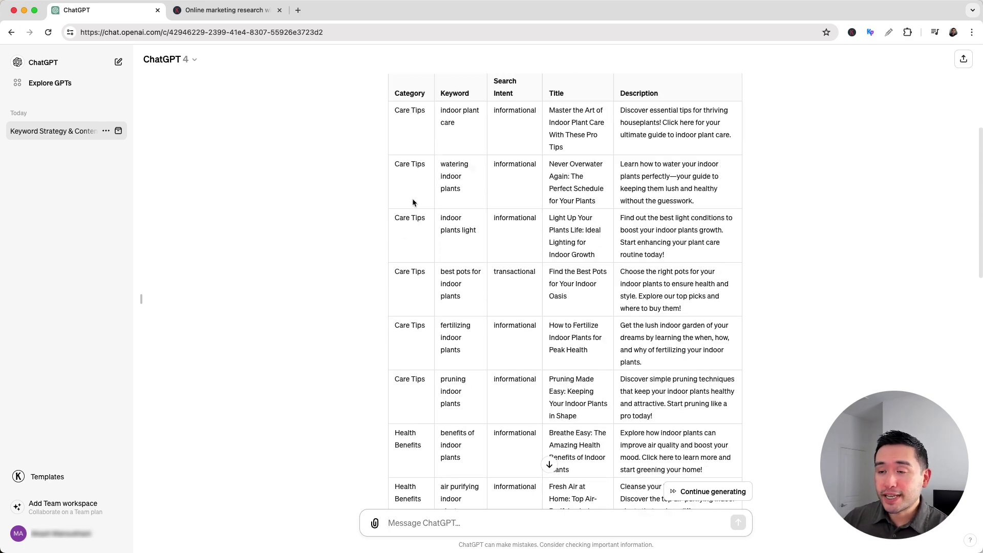
pyautogui.scroll(-1, 413, 201)
pyautogui.scroll(3, 399, 197)
pyautogui.scroll(-2, 399, 197)
pyautogui.scroll(-5, 400, 198)
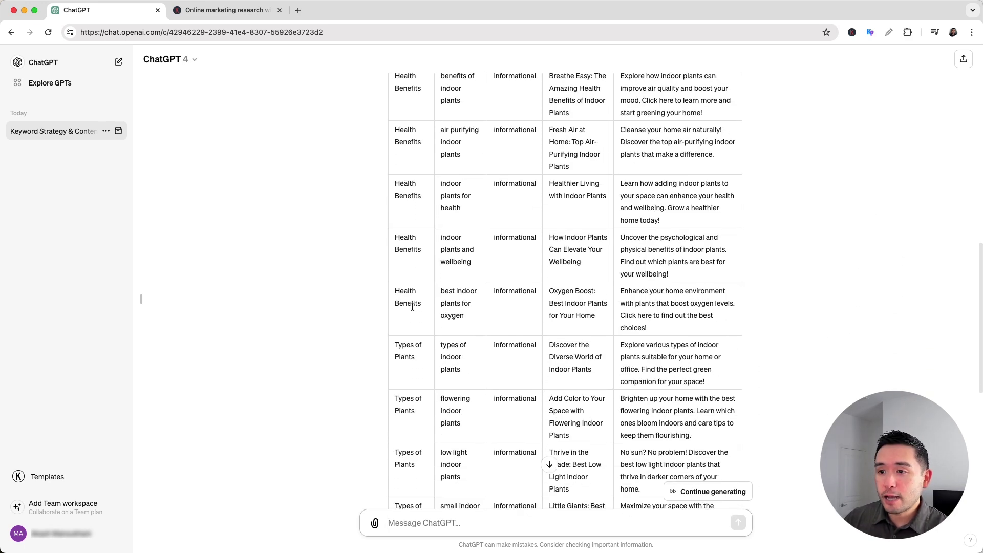
pyautogui.scroll(8, 413, 306)
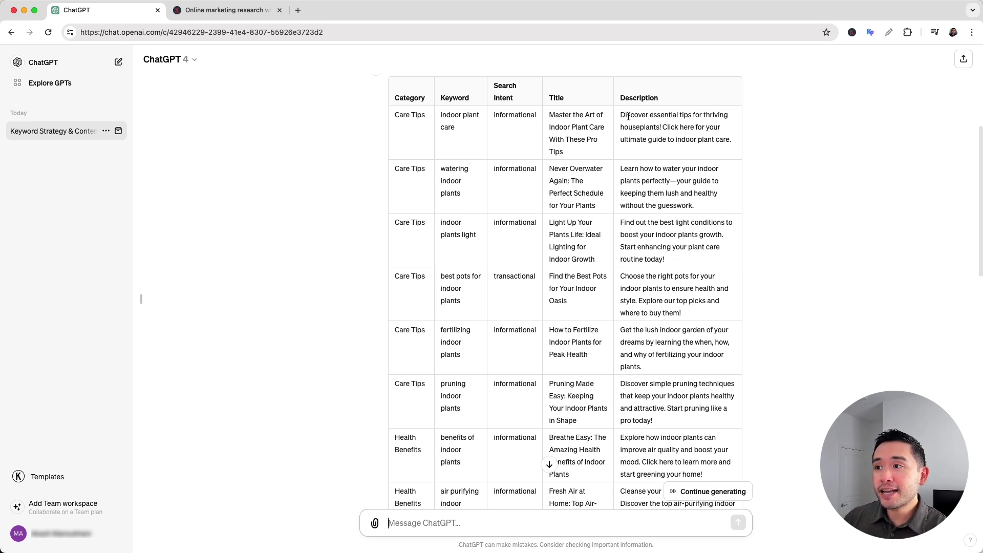
pyautogui.scroll(-1, 656, 144)
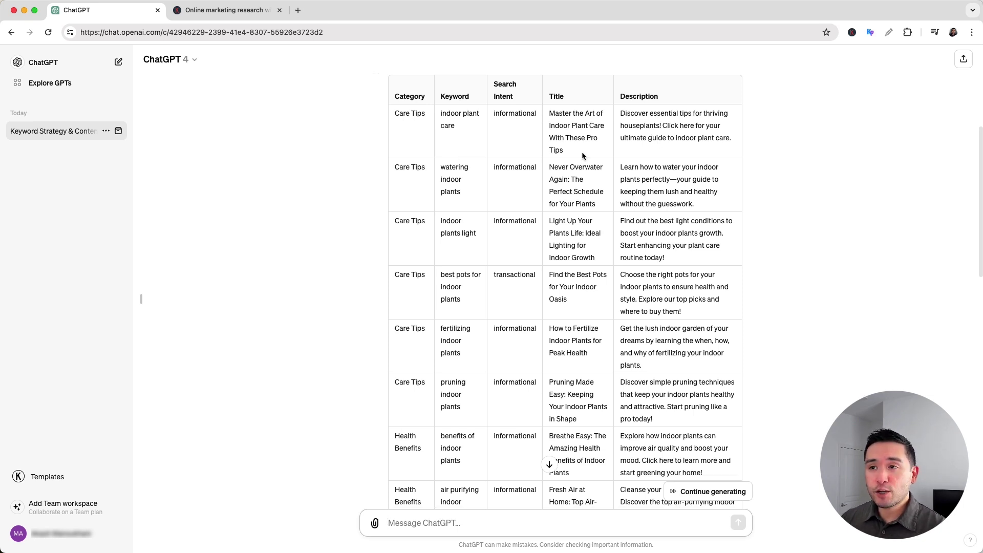
pyautogui.scroll(-5, 533, 163)
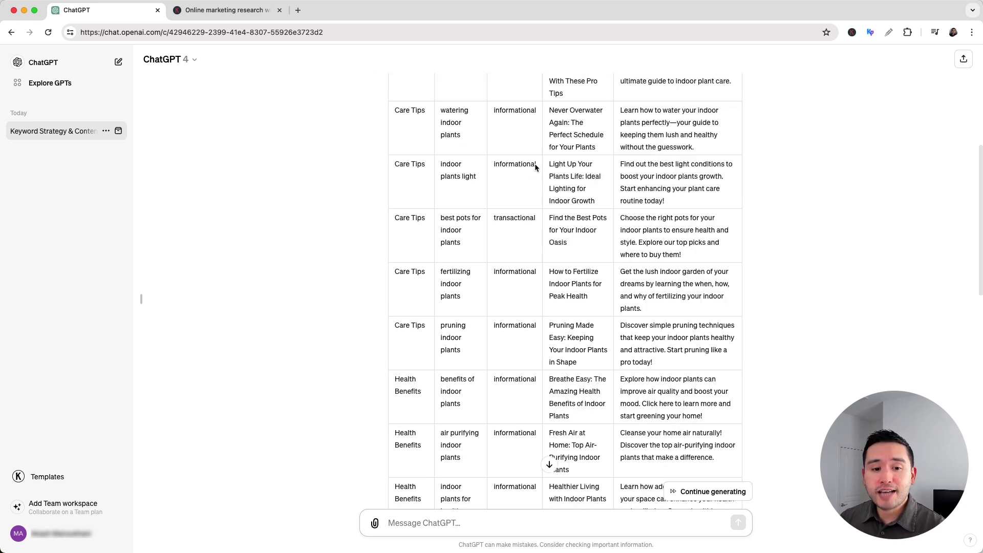
pyautogui.scroll(5, 538, 160)
pyautogui.scroll(2, 550, 167)
pyautogui.scroll(-2, 411, 132)
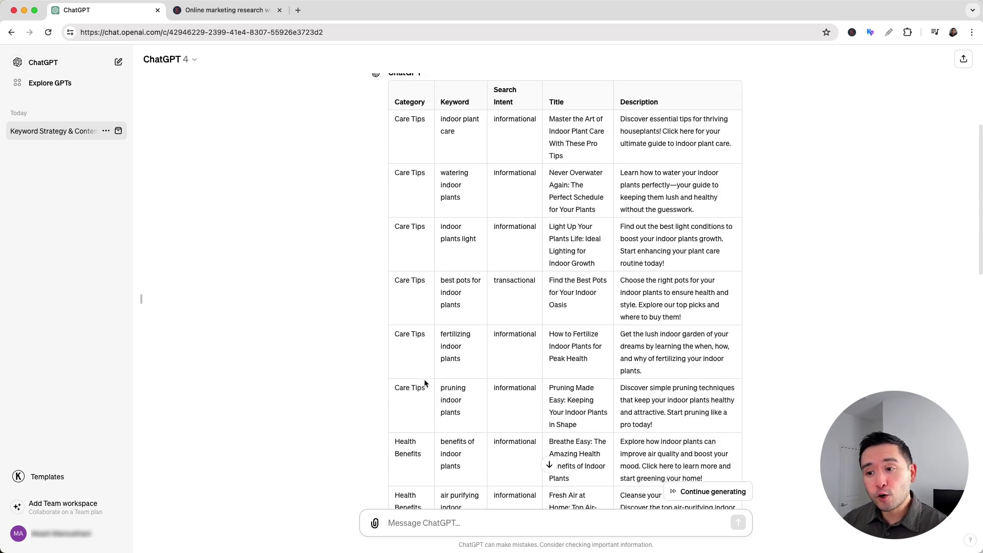
pyautogui.scroll(-5, 422, 383)
pyautogui.scroll(-2, 421, 387)
pyautogui.scroll(6, 421, 388)
pyautogui.scroll(3, 420, 385)
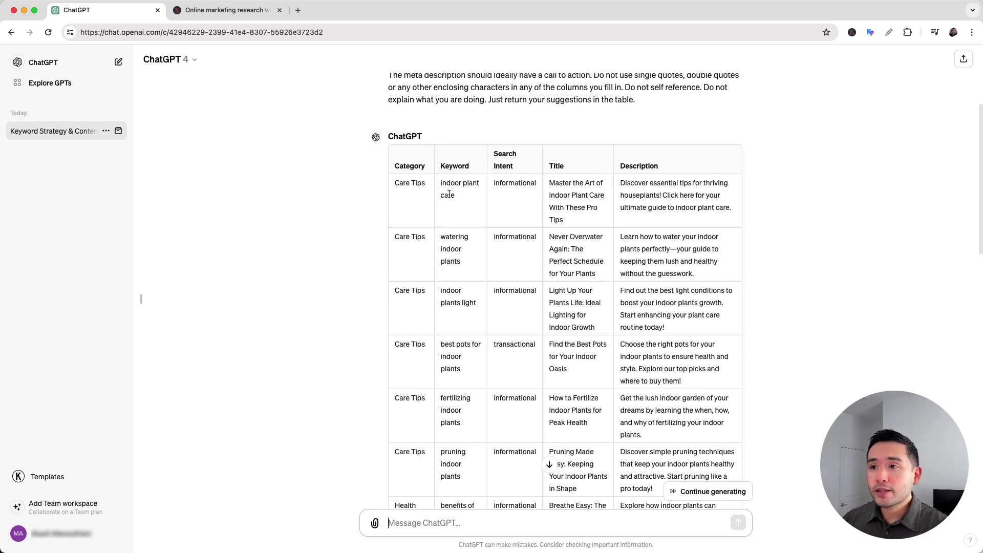
pyautogui.moveTo(451, 184); pyautogui.dragTo(463, 184)
pyautogui.moveTo(451, 243); pyautogui.dragTo(476, 300)
pyautogui.click(465, 216)
pyautogui.moveTo(549, 183); pyautogui.dragTo(566, 222)
pyautogui.moveTo(622, 184); pyautogui.dragTo(683, 204)
pyautogui.tripleClick(444, 185)
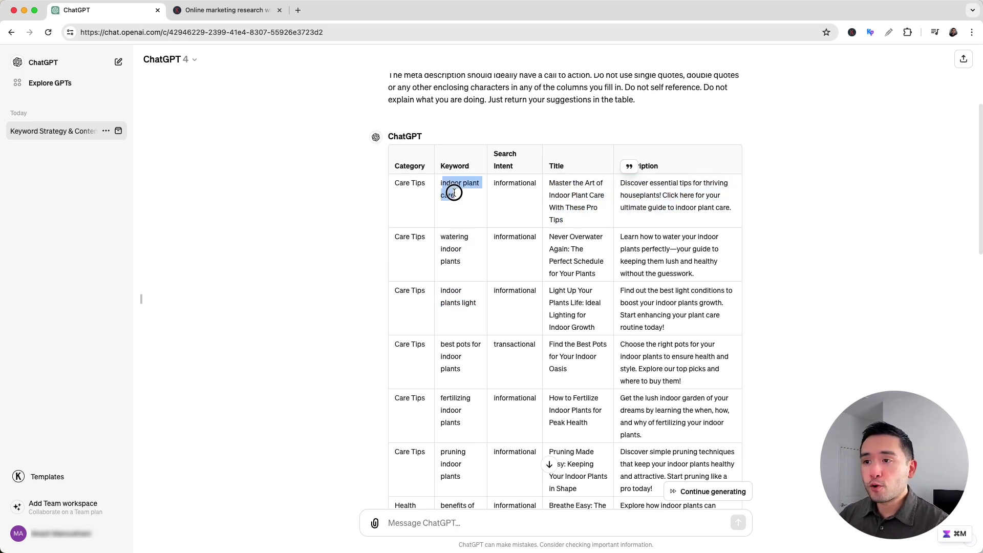
pyautogui.click(459, 193)
pyautogui.scroll(-1, 459, 193)
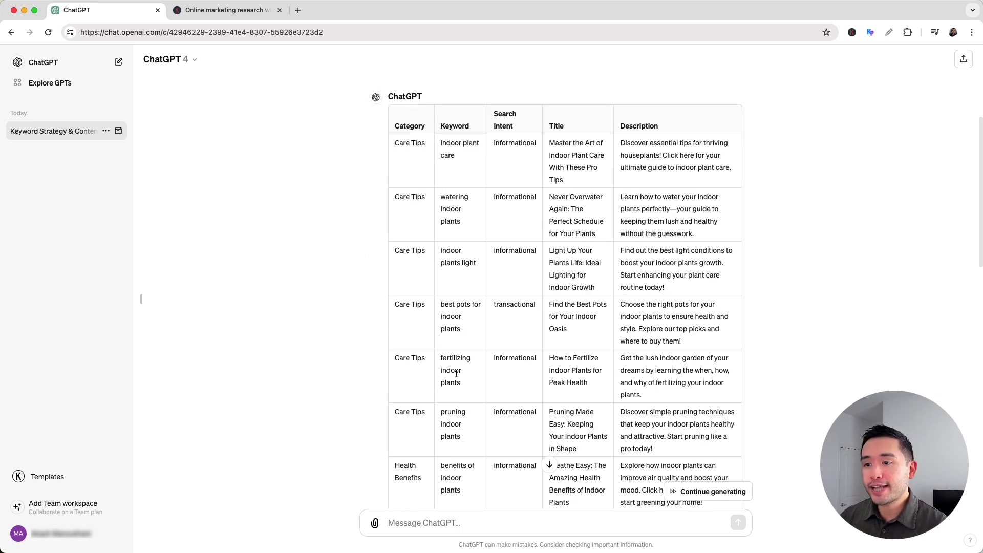
pyautogui.scroll(-7, 456, 374)
pyautogui.tripleClick(454, 347)
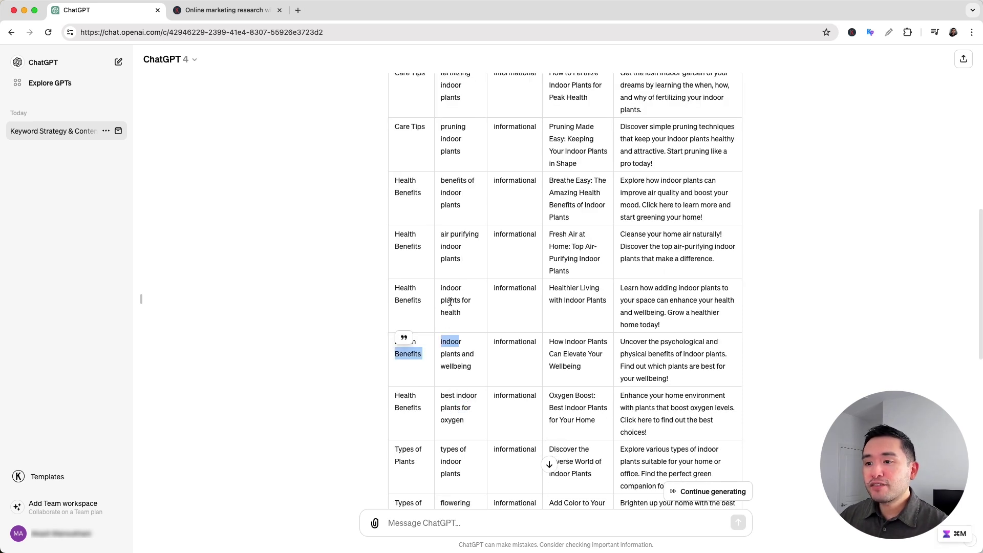
pyautogui.click(452, 252)
pyautogui.moveTo(461, 205); pyautogui.dragTo(458, 205)
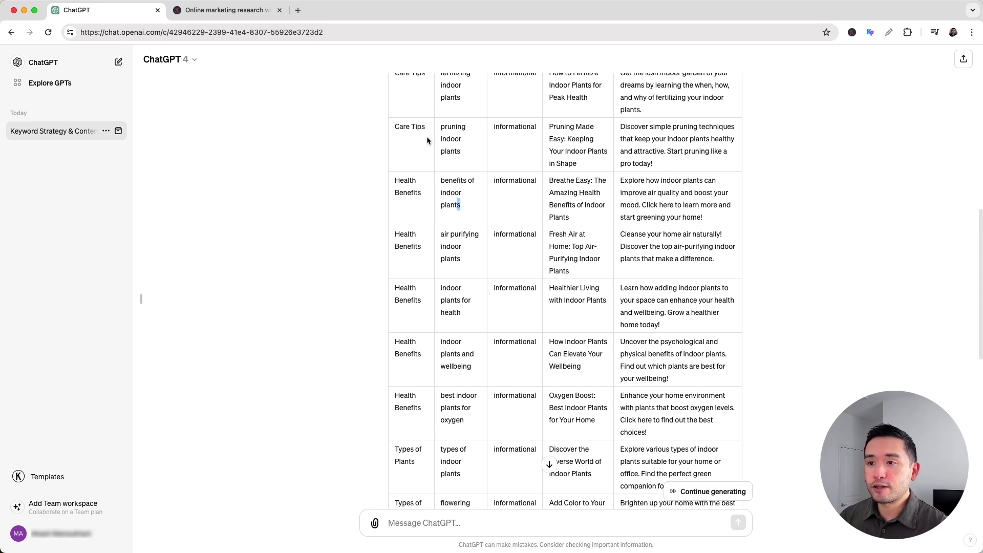
pyautogui.scroll(-5, 401, 414)
pyautogui.moveTo(443, 175); pyautogui.dragTo(500, 402)
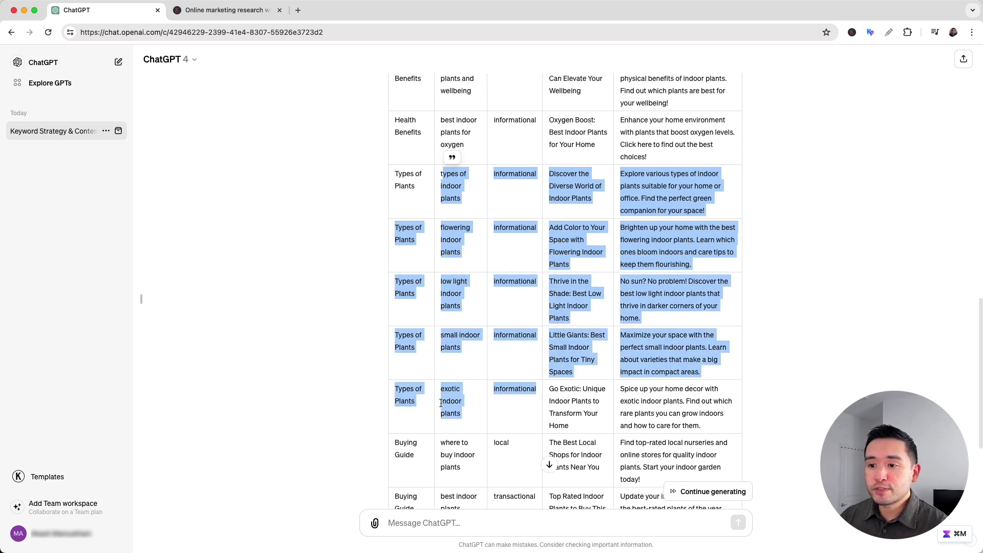
pyautogui.click(410, 355)
pyautogui.scroll(5, 429, 314)
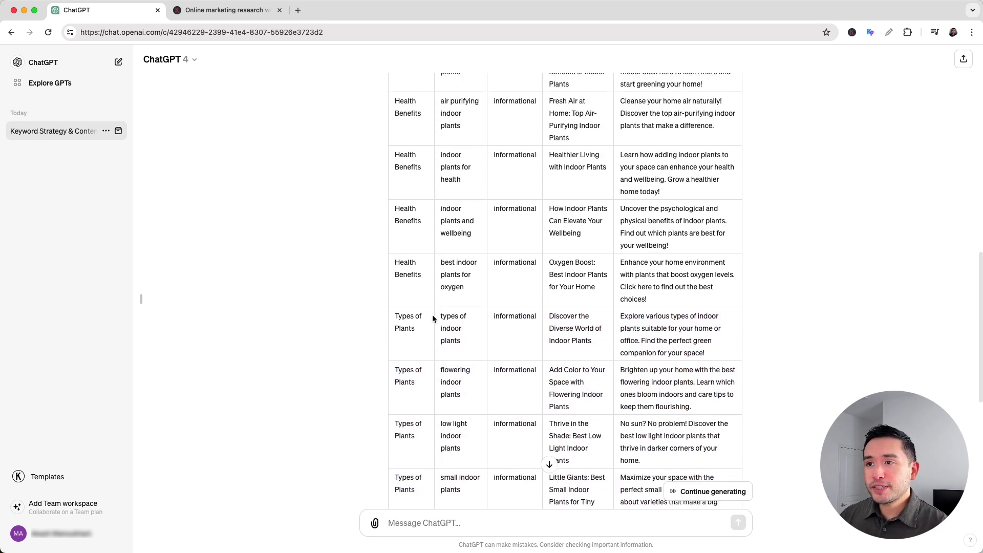
pyautogui.scroll(6, 435, 320)
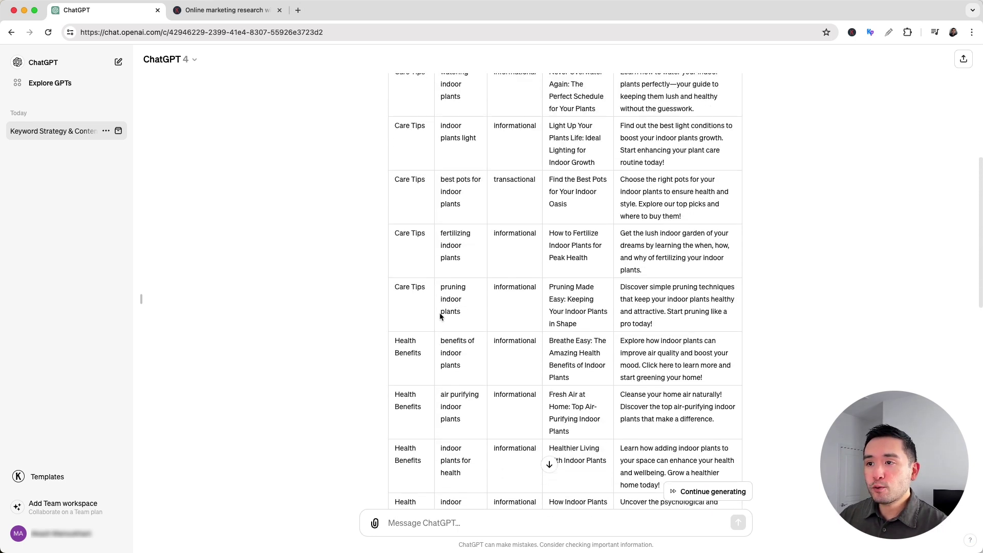
pyautogui.scroll(1, 448, 245)
pyautogui.scroll(2, 453, 253)
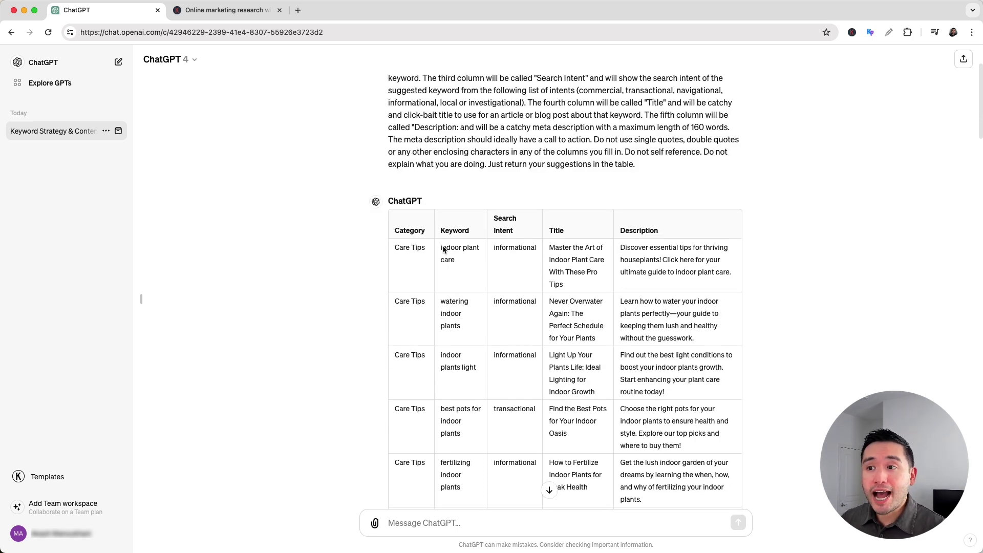
# Quote 'indoor plant care' from the reply and send the pasted request for related terms.
pyautogui.moveTo(441, 250); pyautogui.dragTo(463, 261)
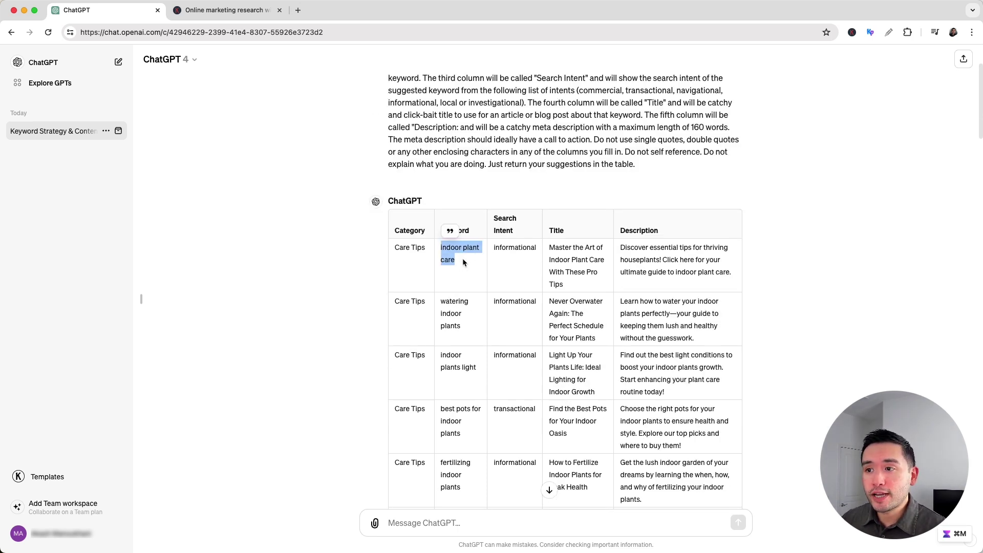
pyautogui.click(450, 231)
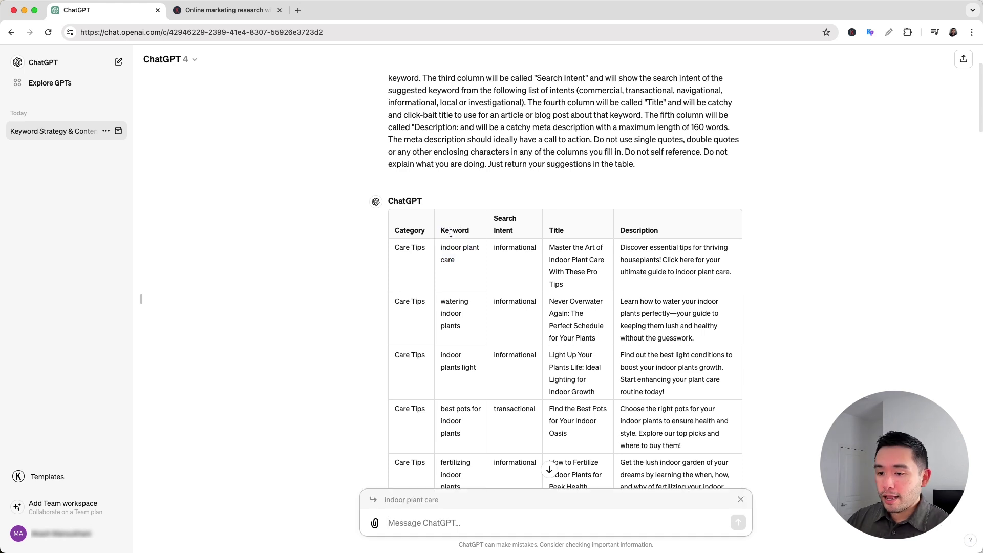
pyautogui.write('Please provide me with a list of naturally used terms and concepts related to this keyword.')
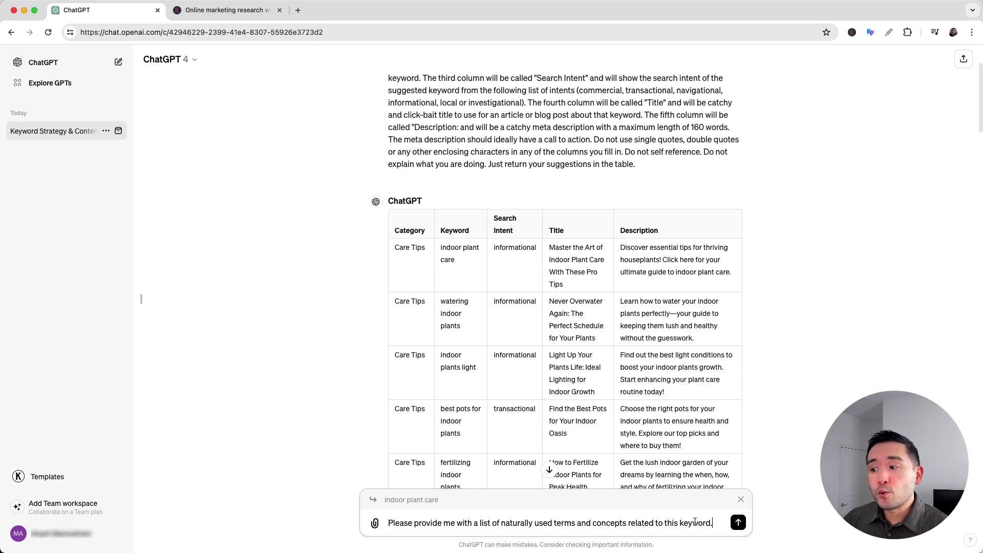
pyautogui.click(738, 522)
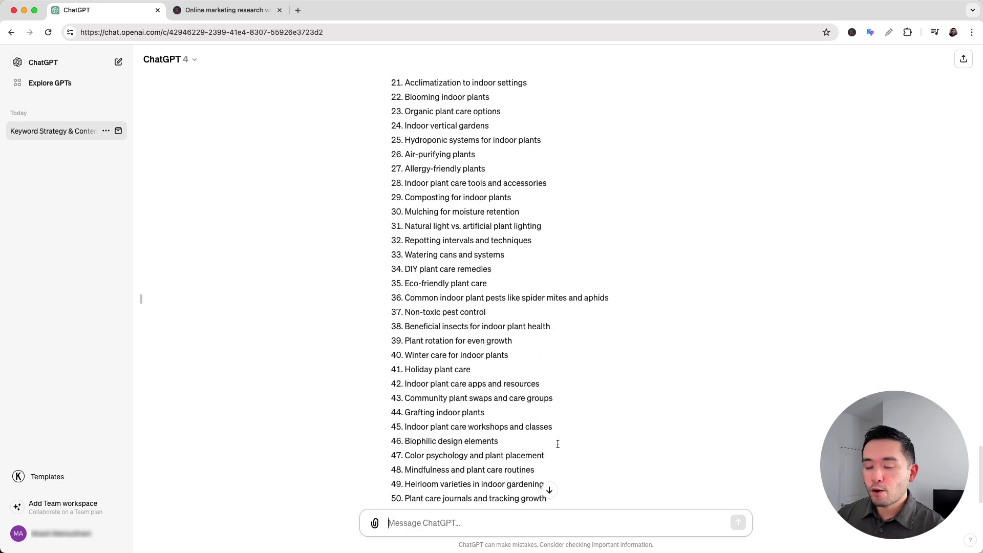
pyautogui.scroll(10, 558, 444)
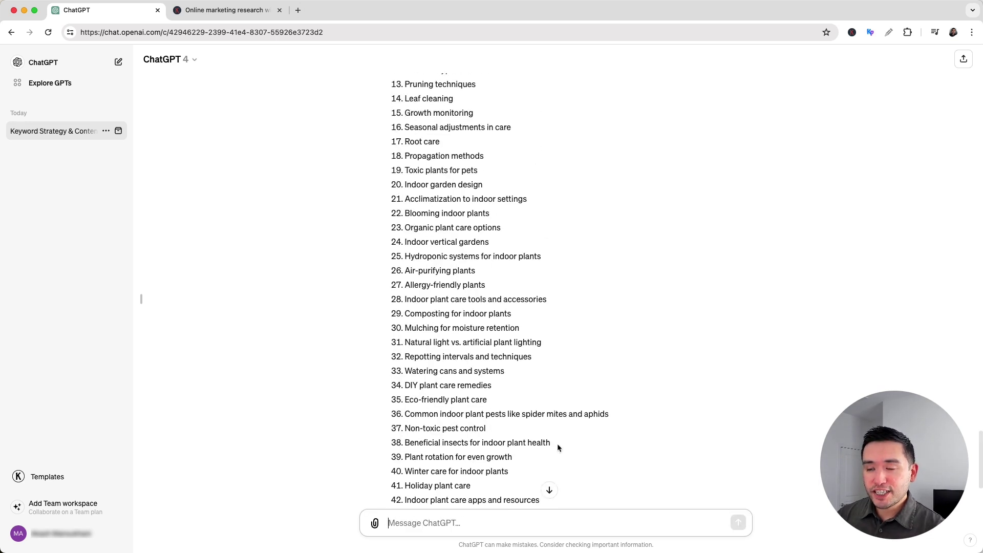
pyautogui.scroll(8, 557, 444)
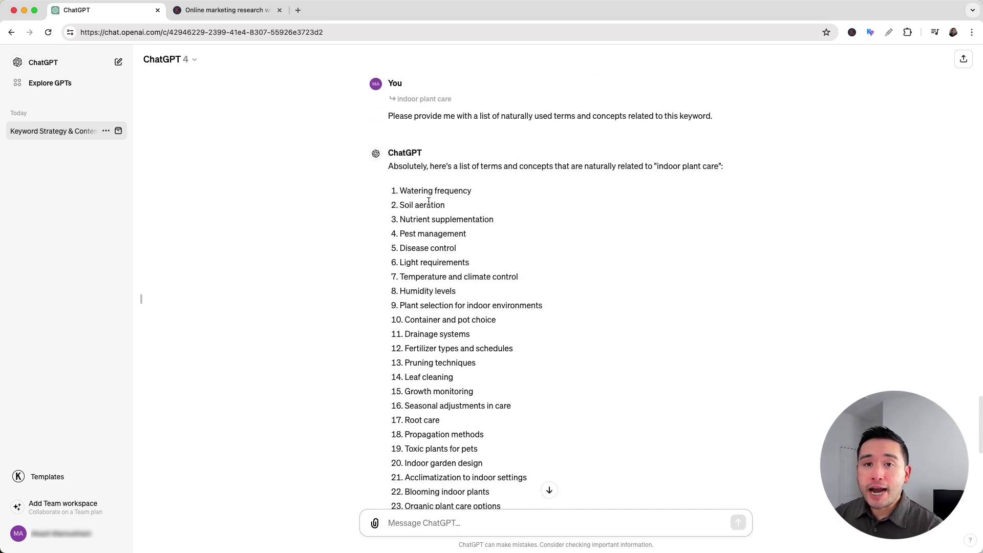
pyautogui.moveTo(656, 168); pyautogui.dragTo(721, 168)
pyautogui.scroll(-2, 702, 186)
pyautogui.moveTo(396, 165); pyautogui.dragTo(504, 444)
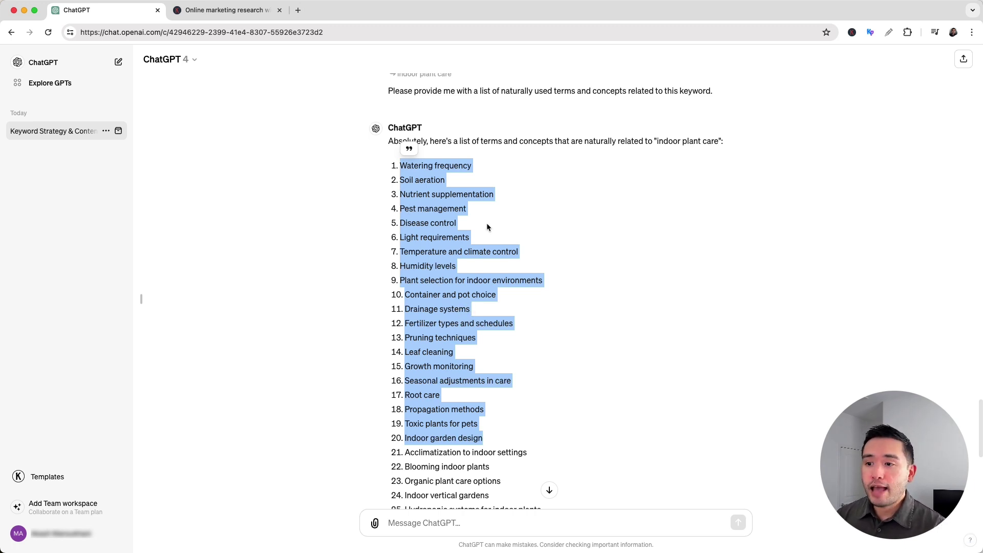
pyautogui.click(447, 187)
pyautogui.moveTo(402, 165); pyautogui.dragTo(437, 191)
pyautogui.click(442, 229)
pyautogui.moveTo(418, 235); pyautogui.dragTo(472, 353)
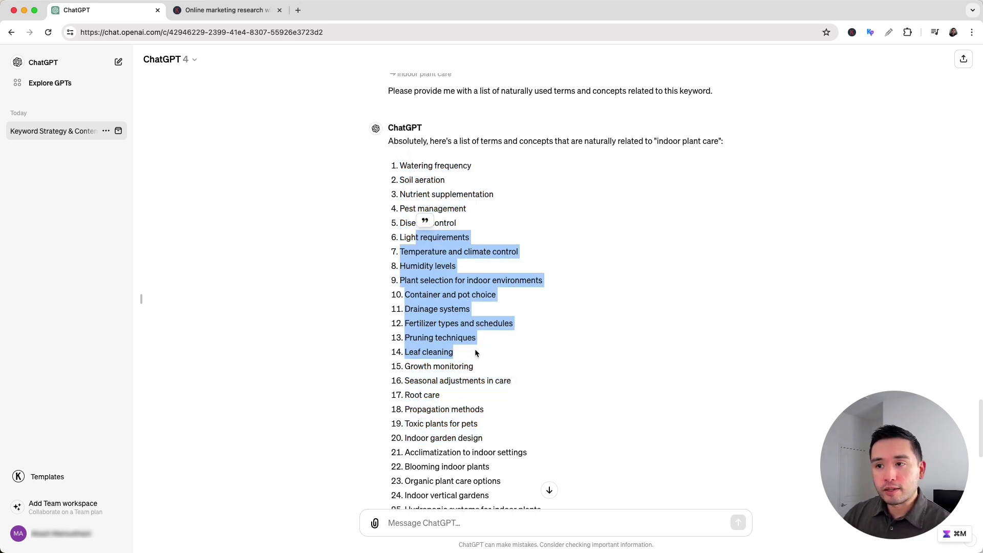
pyautogui.scroll(15, 475, 348)
pyautogui.moveTo(389, 100); pyautogui.dragTo(638, 296)
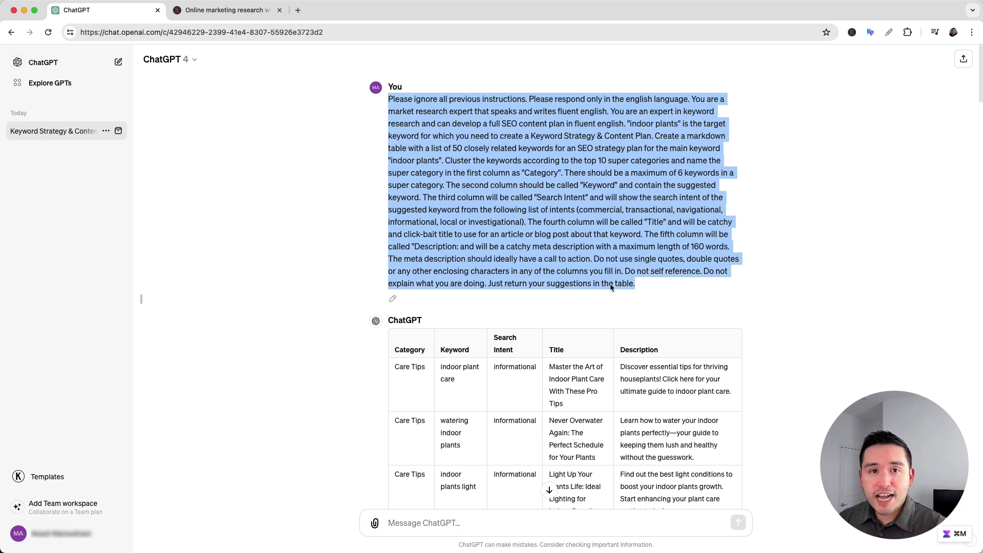
pyautogui.scroll(-3, 610, 285)
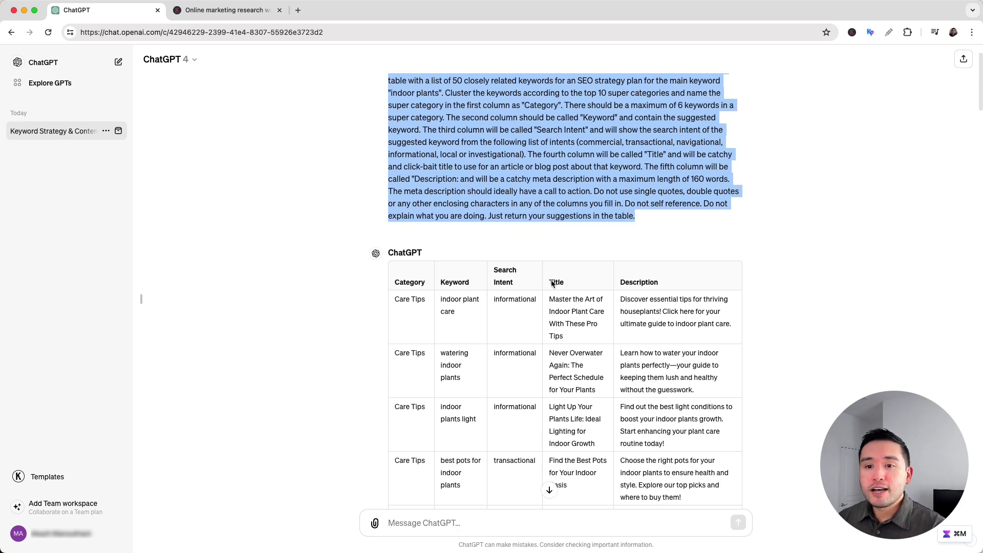
pyautogui.scroll(-2, 552, 283)
pyautogui.moveTo(433, 222); pyautogui.dragTo(659, 414)
pyautogui.scroll(-4, 657, 407)
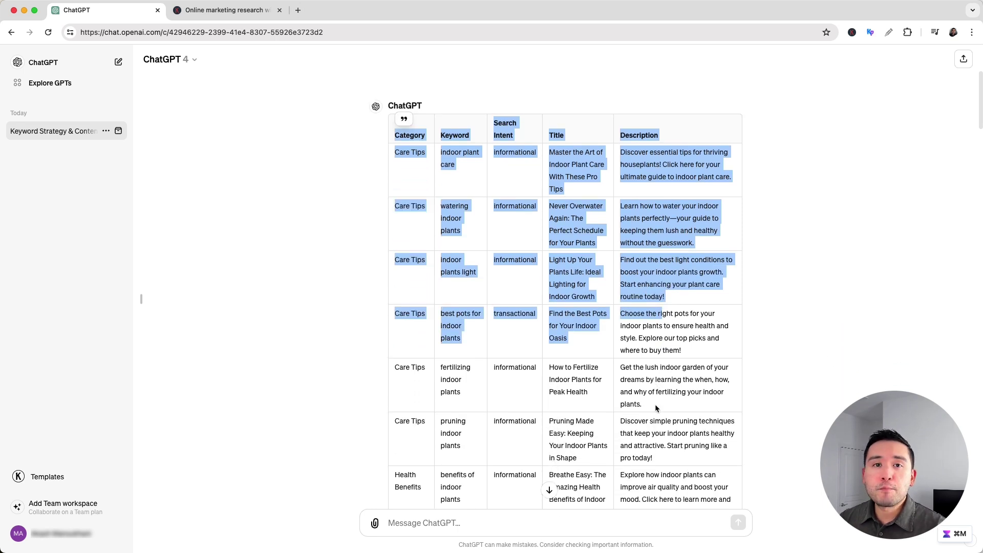
pyautogui.scroll(-4, 655, 404)
pyautogui.click(654, 403)
pyautogui.scroll(1, 653, 403)
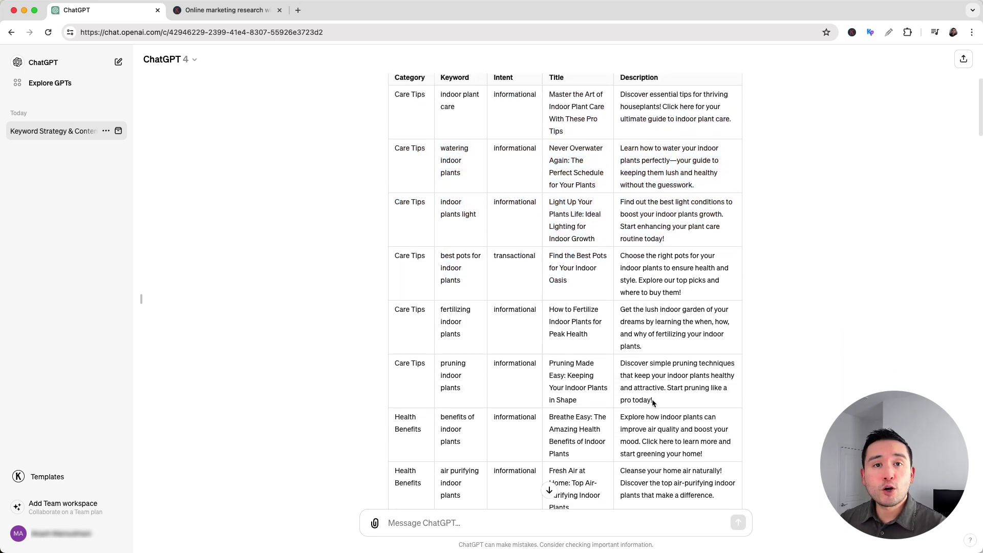
pyautogui.scroll(1, 653, 403)
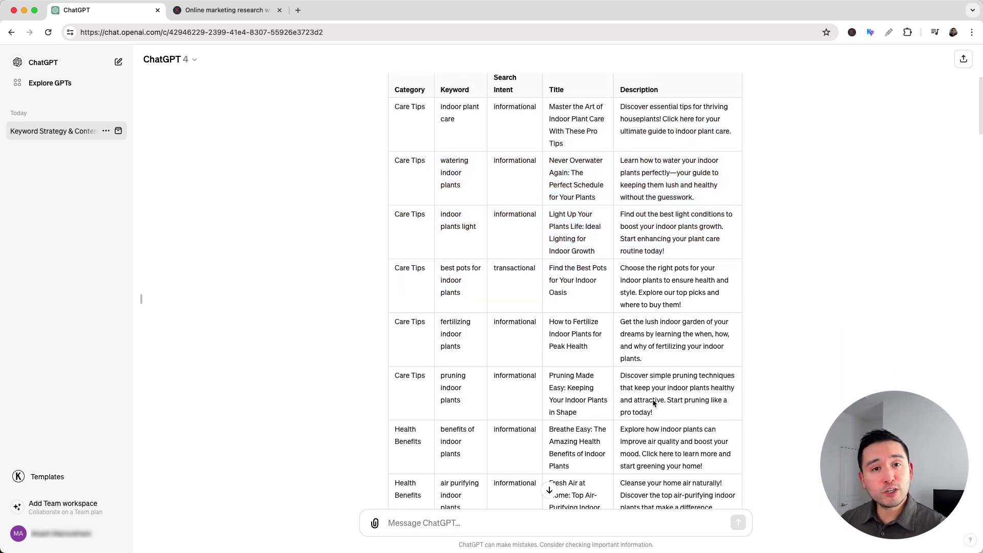